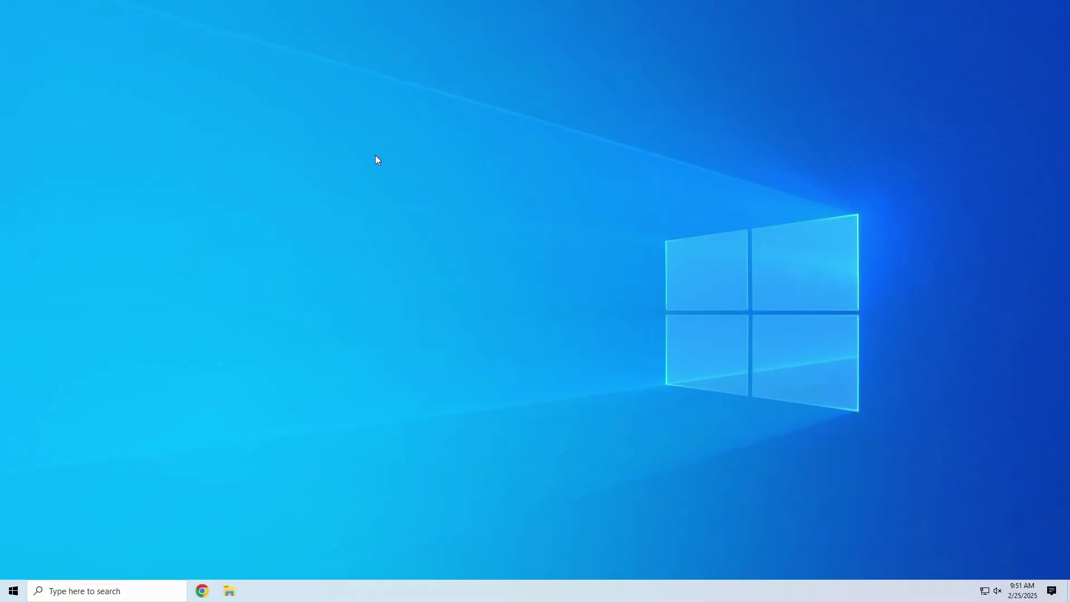
# Use Advanced startup on the Update & Security Recovery page to restart into the recovery environment.
pyautogui.click(24, 592)
pyautogui.click(22, 539)
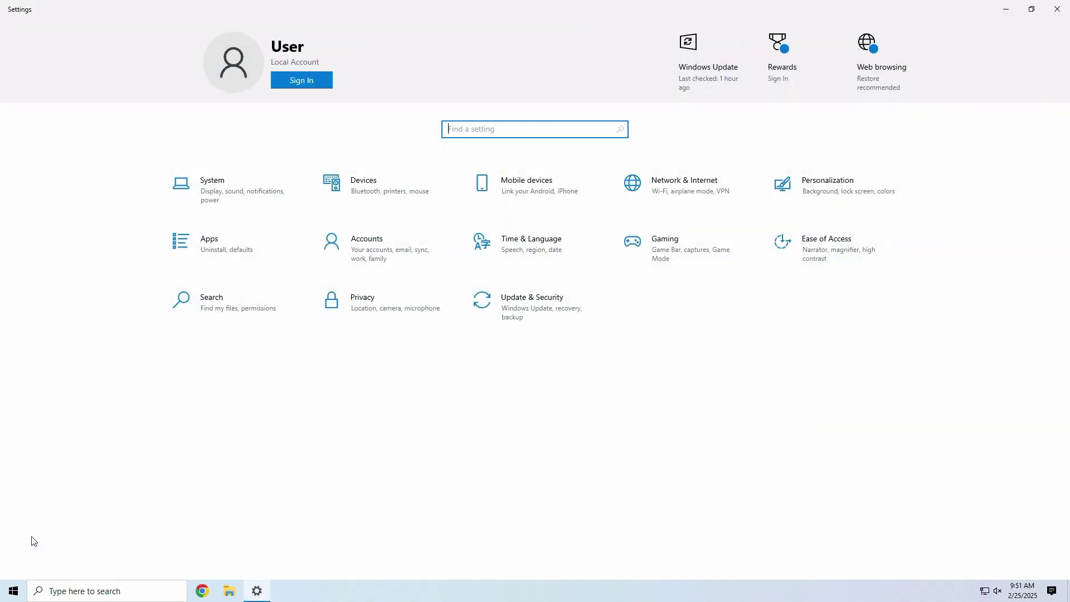
pyautogui.click(552, 326)
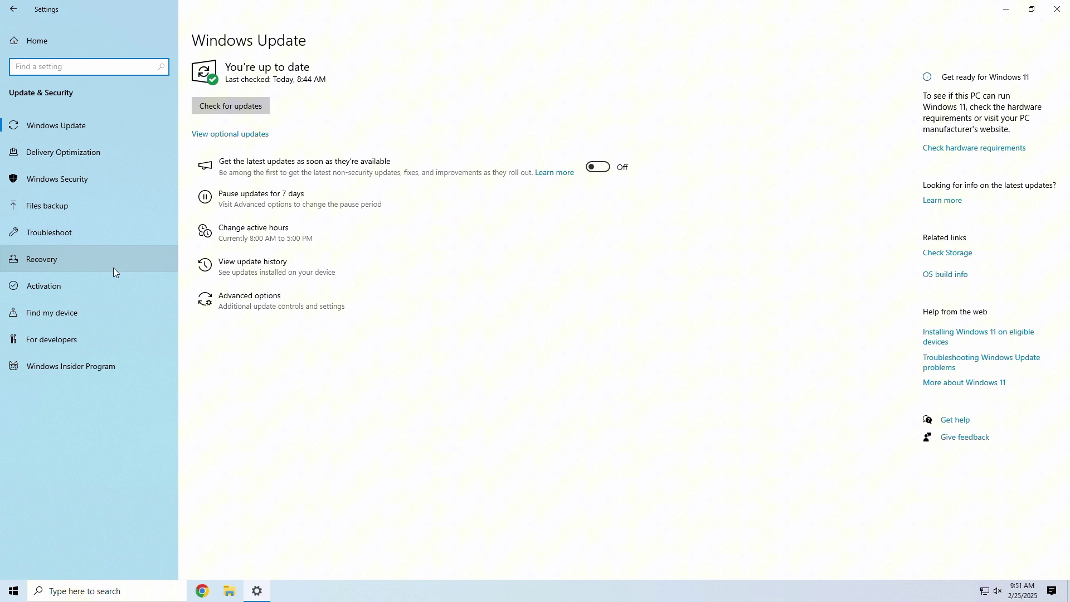
pyautogui.click(96, 261)
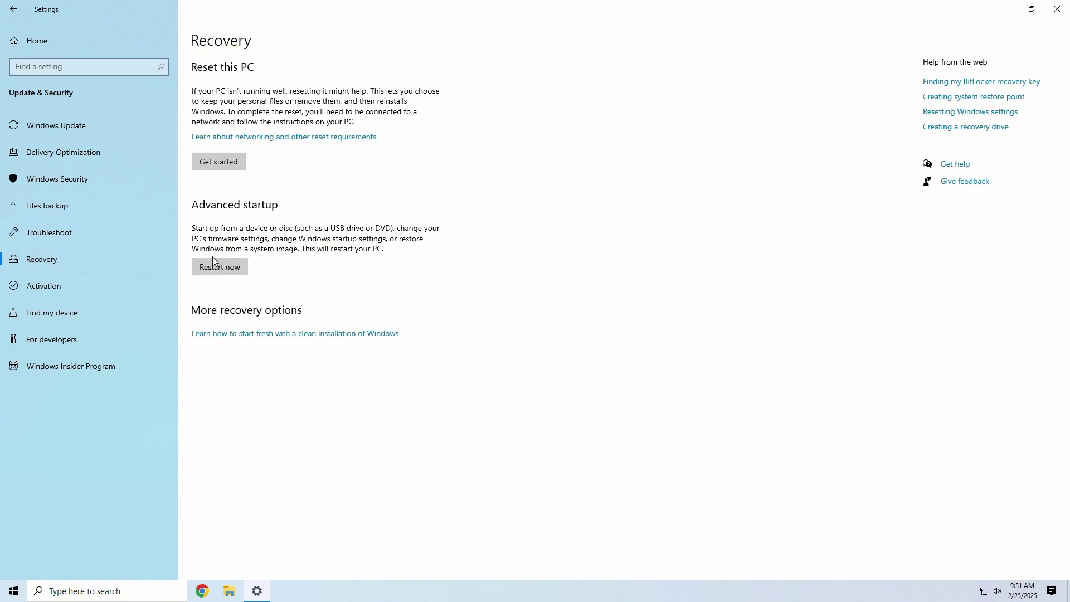
pyautogui.click(232, 269)
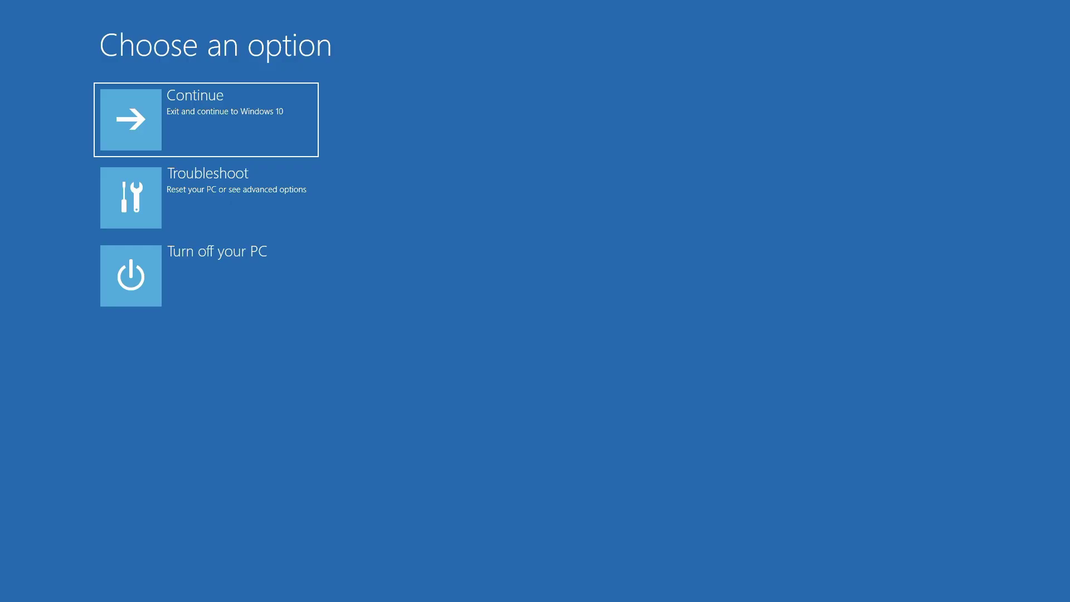
# Go through Troubleshoot, Advanced options and Startup Settings, then restart to the startup mode list.
pyautogui.click(139, 217)
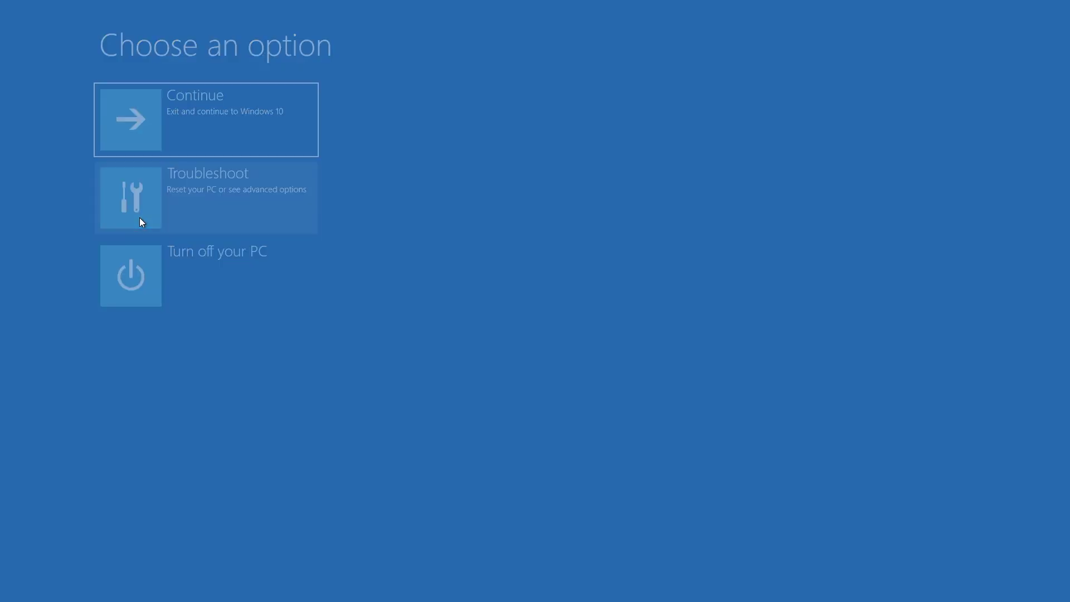
pyautogui.click(140, 219)
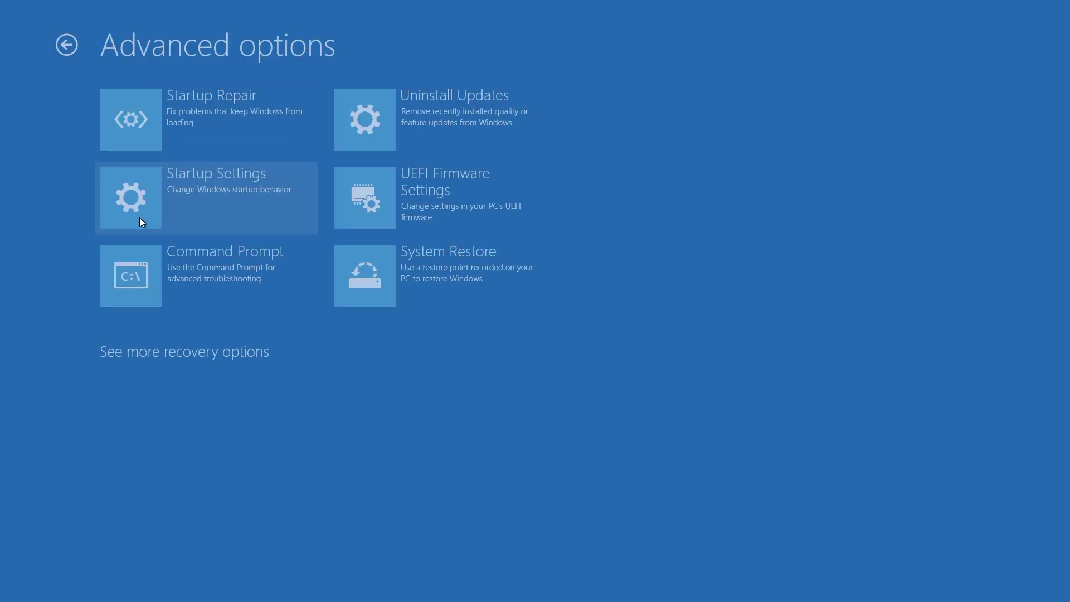
pyautogui.click(144, 211)
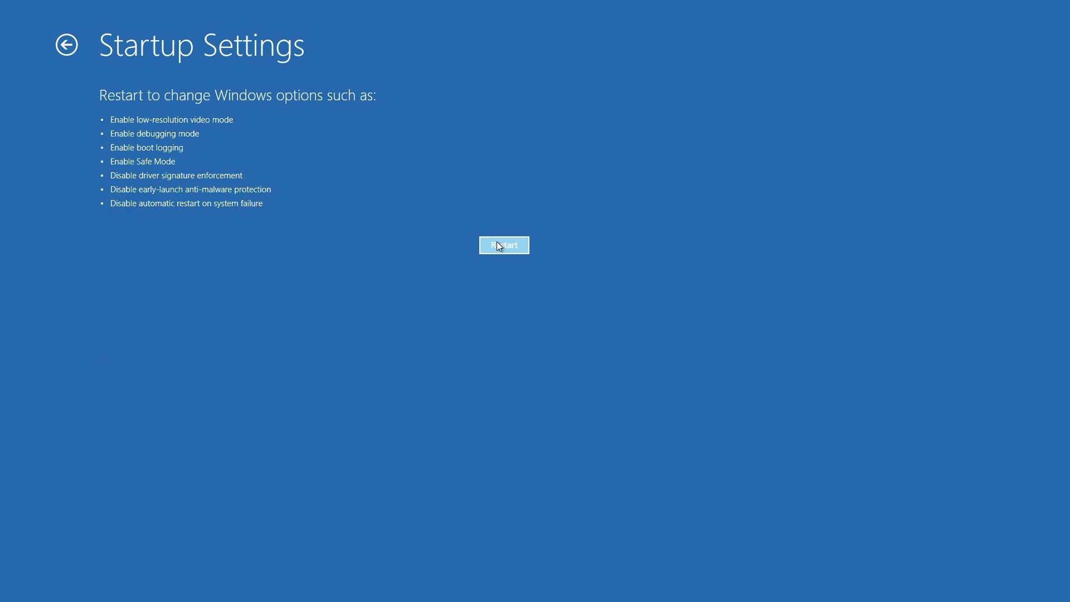
pyautogui.click(504, 245)
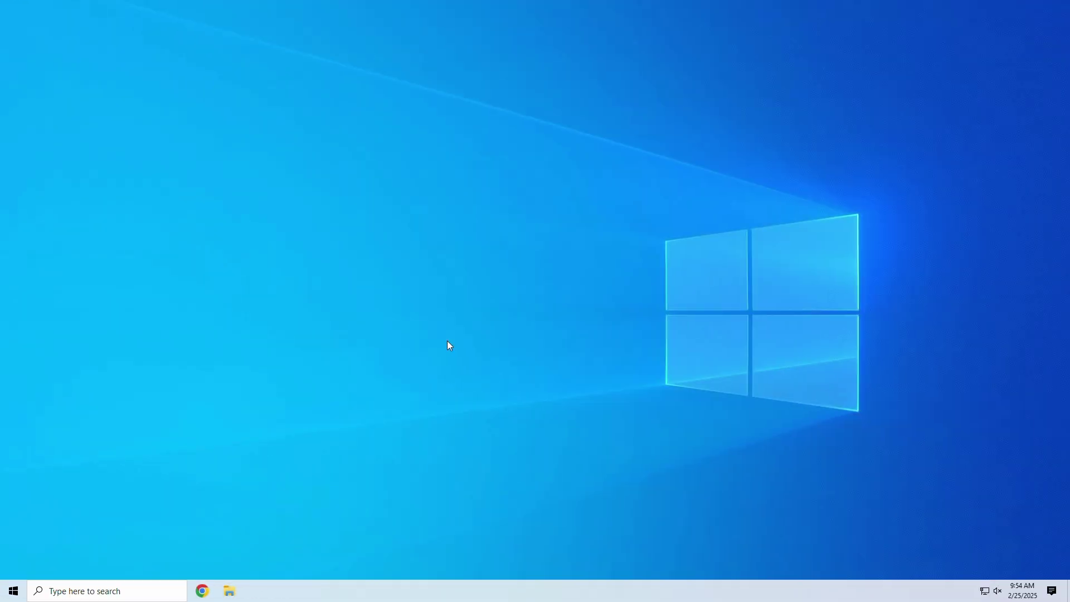
# Shift-restart from the Start menu's power options to reach the 'Choose an option' screen.
pyautogui.click(13, 591)
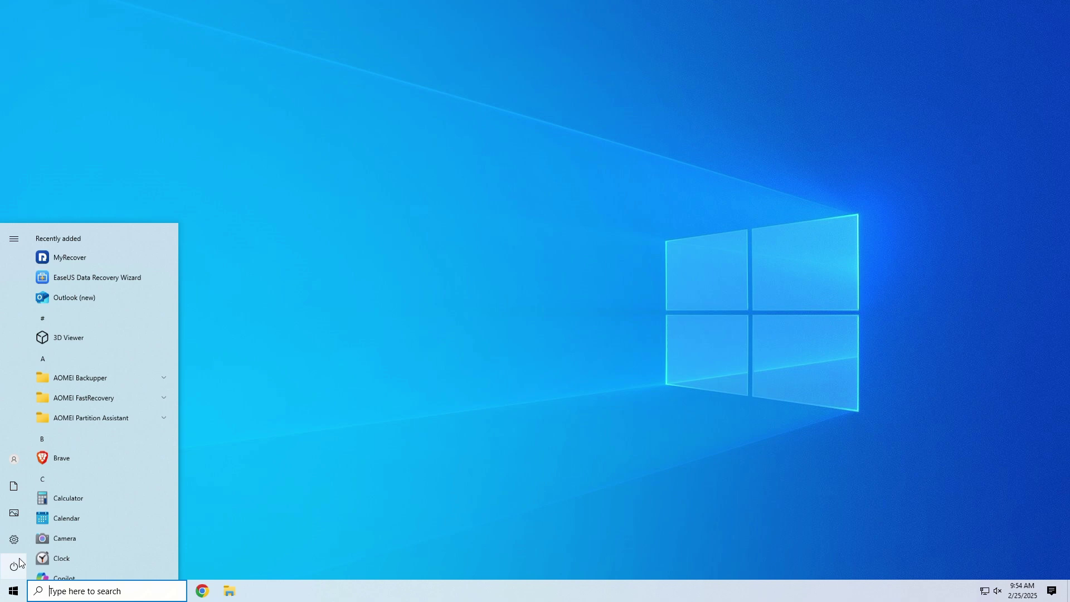
pyautogui.click(19, 566)
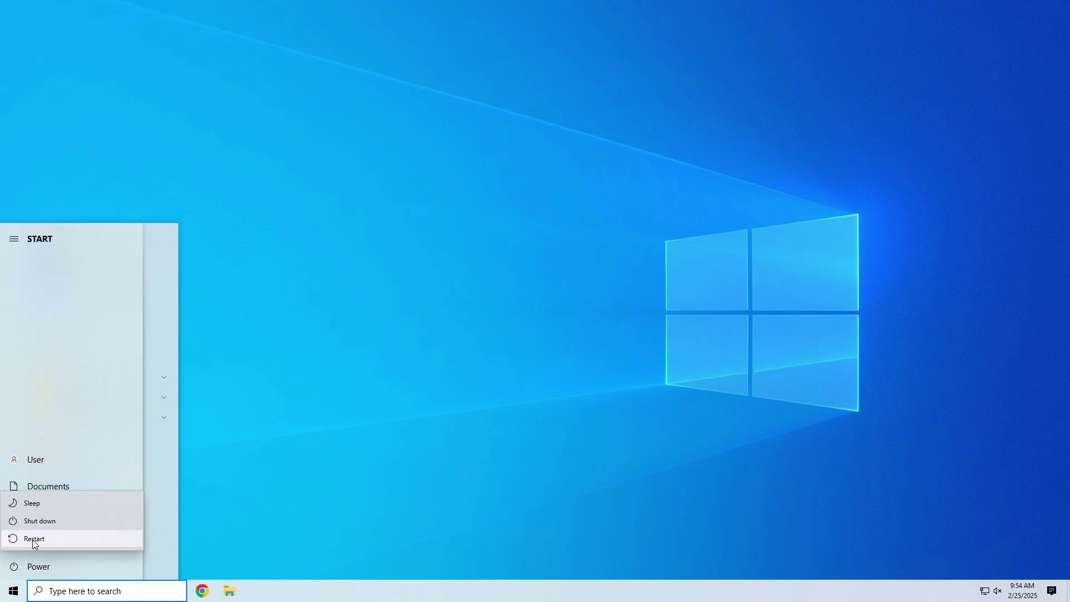
pyautogui.keyDown('shift'); pyautogui.click(32, 539); pyautogui.keyUp('shift')
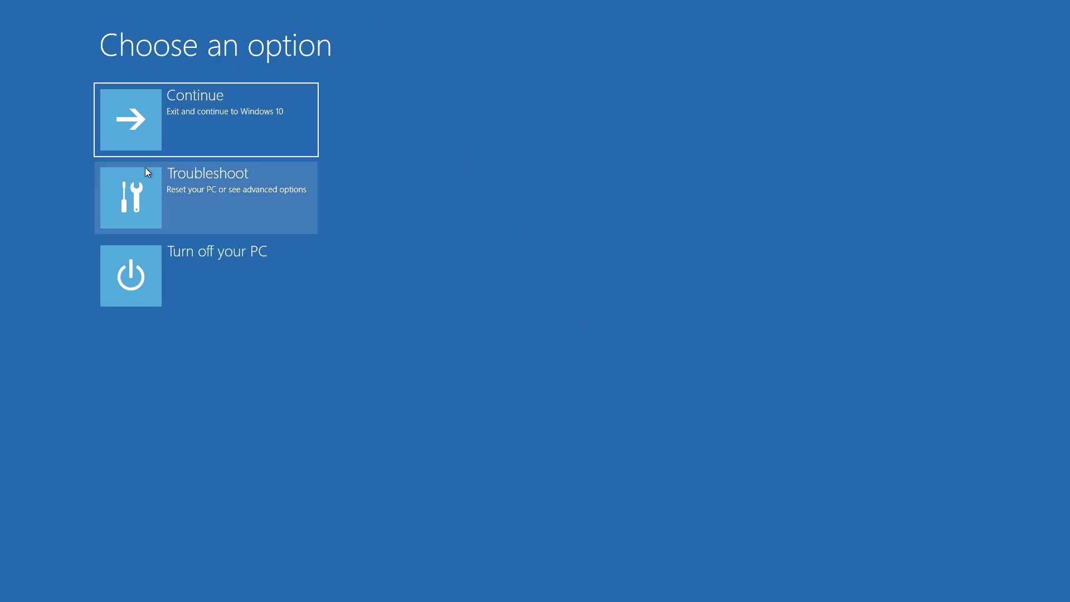
# Navigate Troubleshoot > Advanced options > Startup Settings and restart for the startup choices.
pyautogui.click(133, 186)
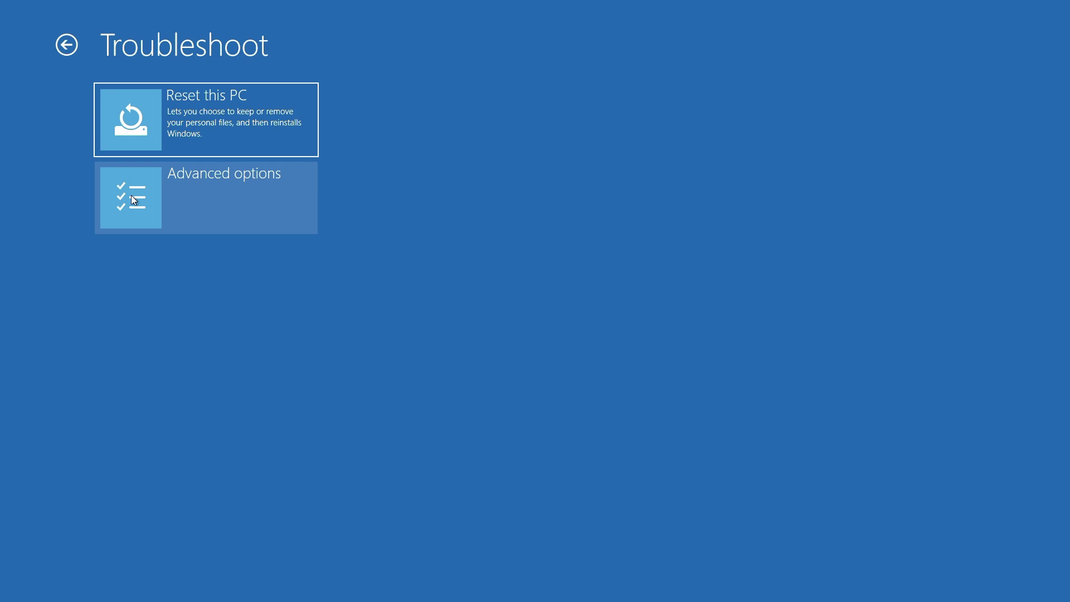
pyautogui.click(132, 195)
pyautogui.click(146, 206)
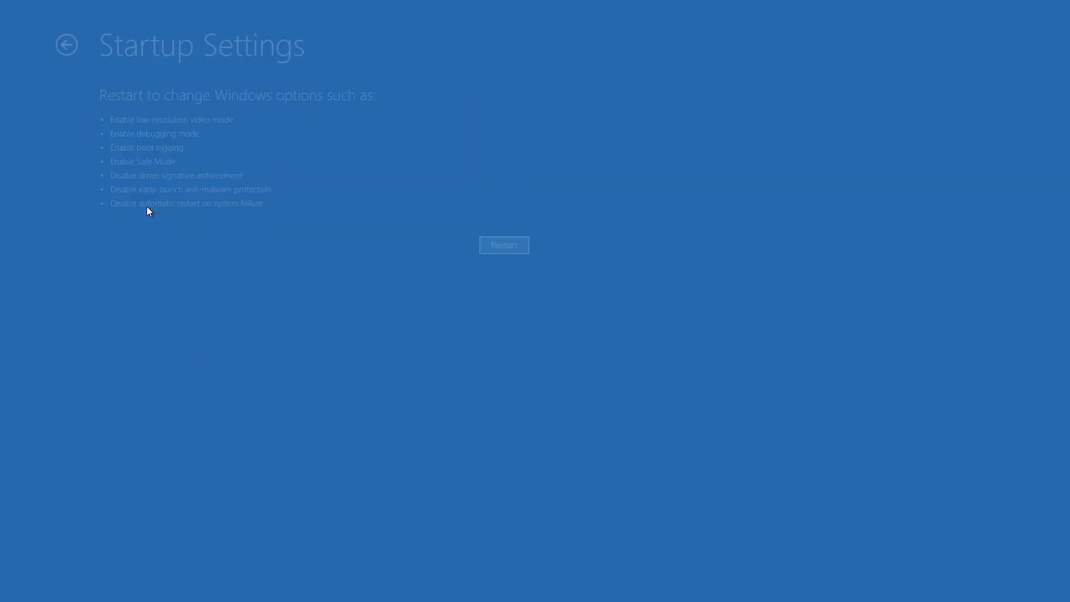
pyautogui.click(504, 245)
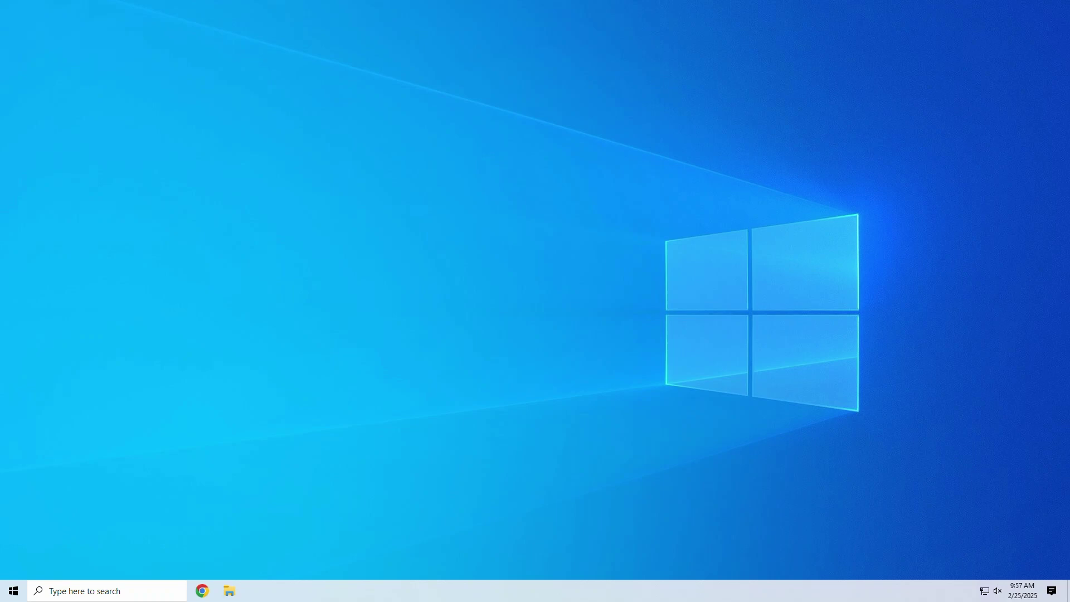
# Search for cmd and launch Command Prompt as administrator, approving the elevation prompt.
pyautogui.click(109, 592)
pyautogui.write('cmd')
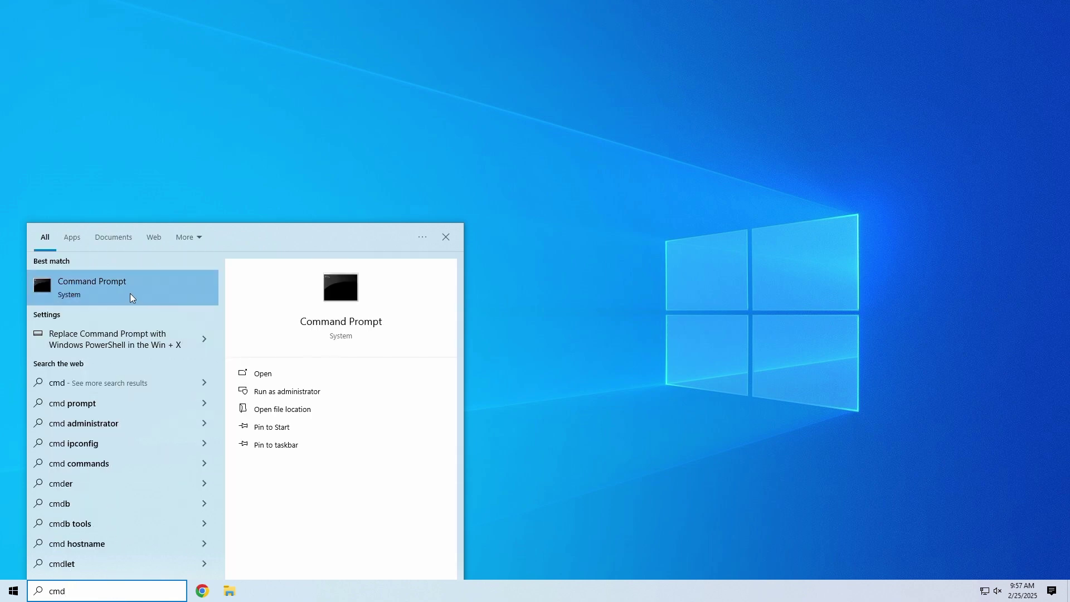
pyautogui.rightClick(133, 296)
pyautogui.click(155, 304)
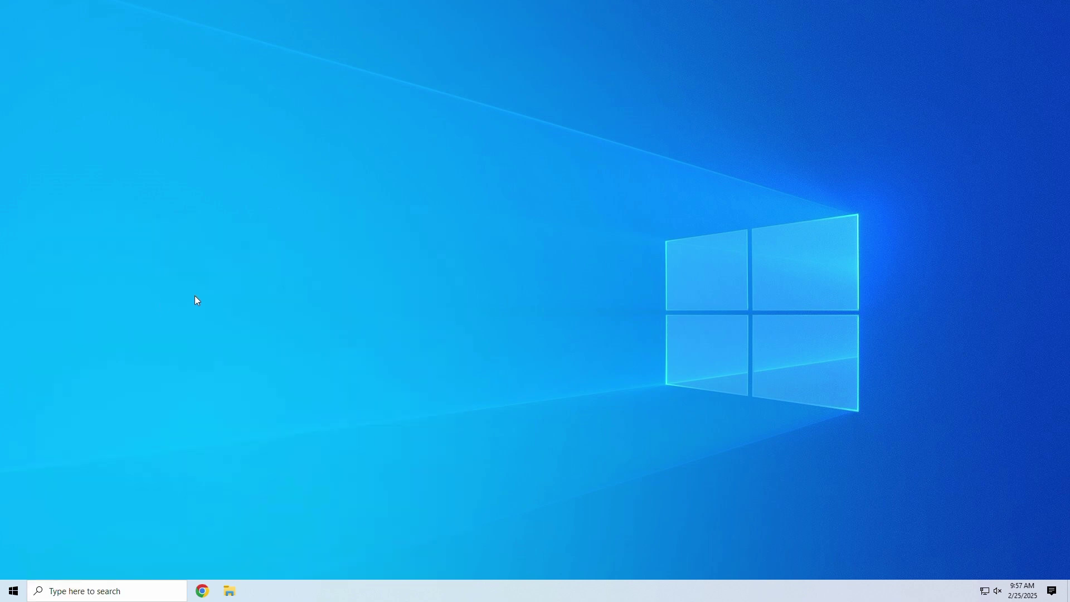
pyautogui.click(480, 364)
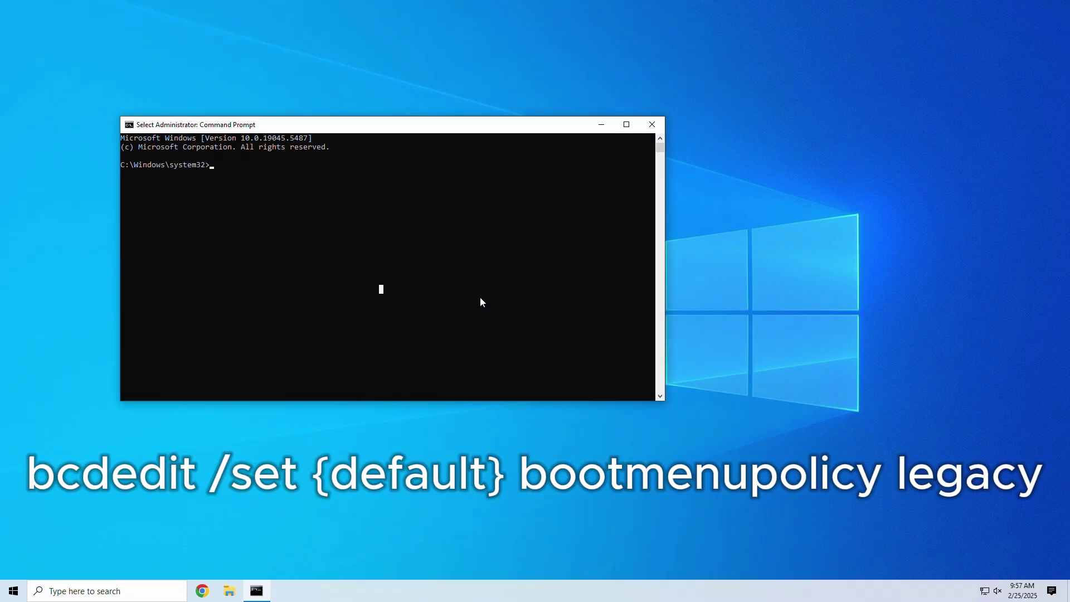
# Run 'bcdedit /set {default} bootmenupolicy legacy', then exit the console.
pyautogui.write('bcdedit /set')
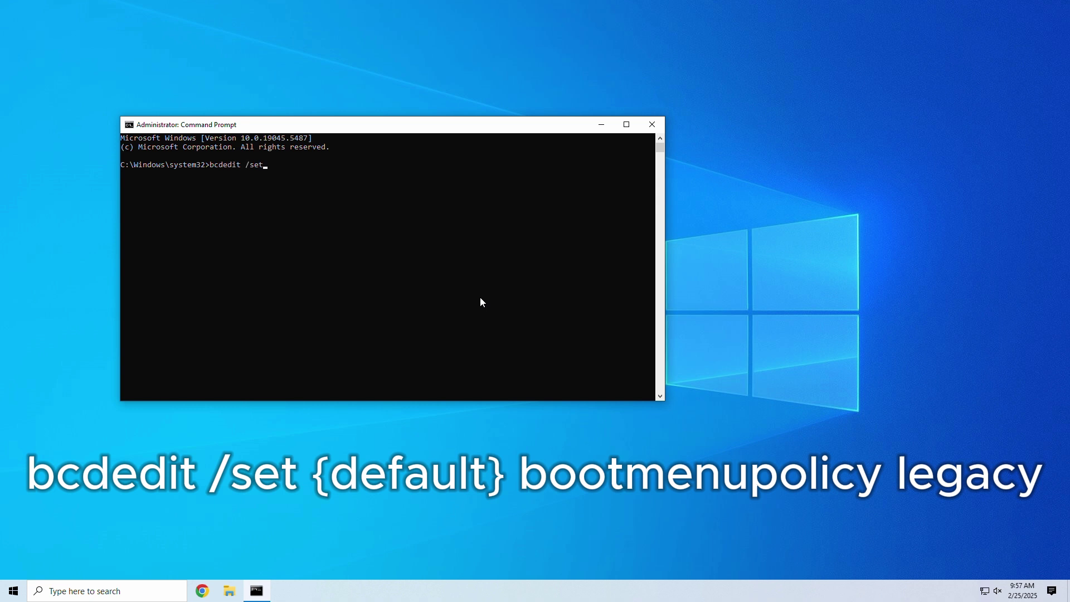
pyautogui.write(' {default} bootmenupolicy legacy')
pyautogui.press('Return')
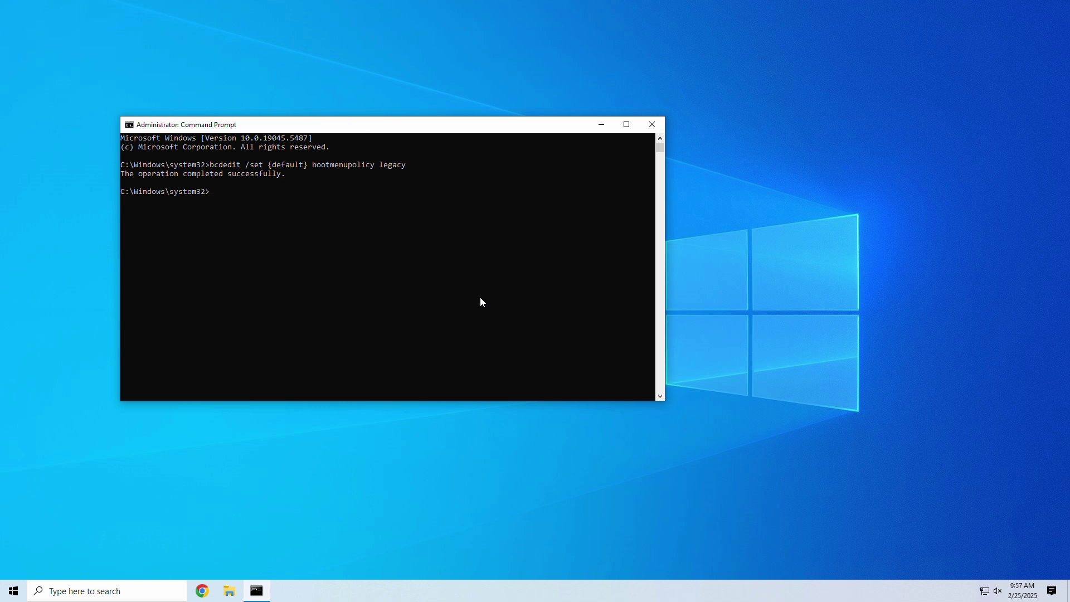
pyautogui.write('exit')
pyautogui.press('Return')
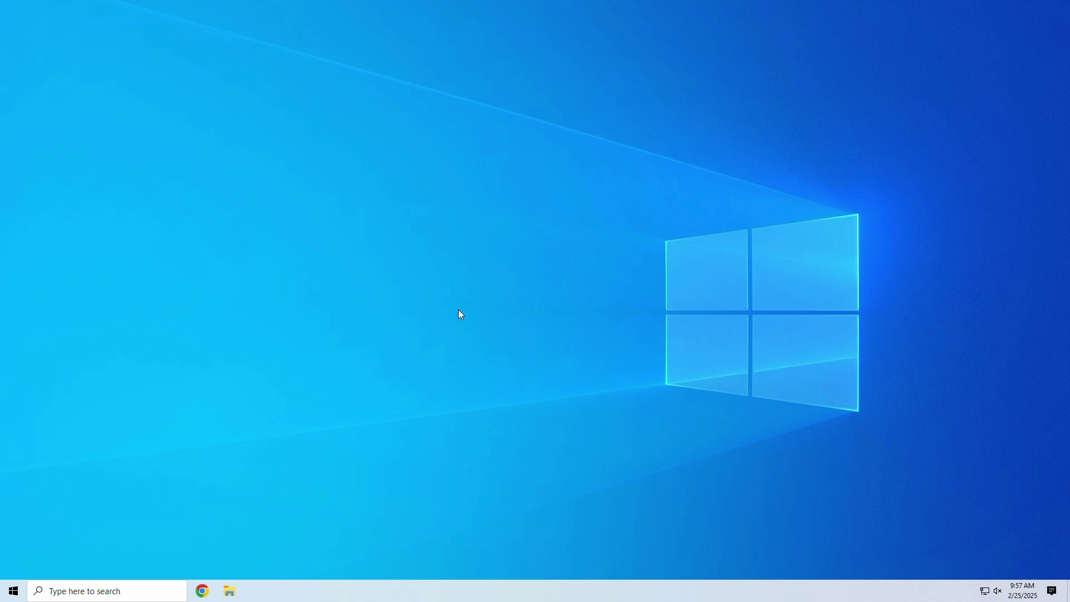
# Restart Windows from the Start menu's power options.
pyautogui.click(12, 591)
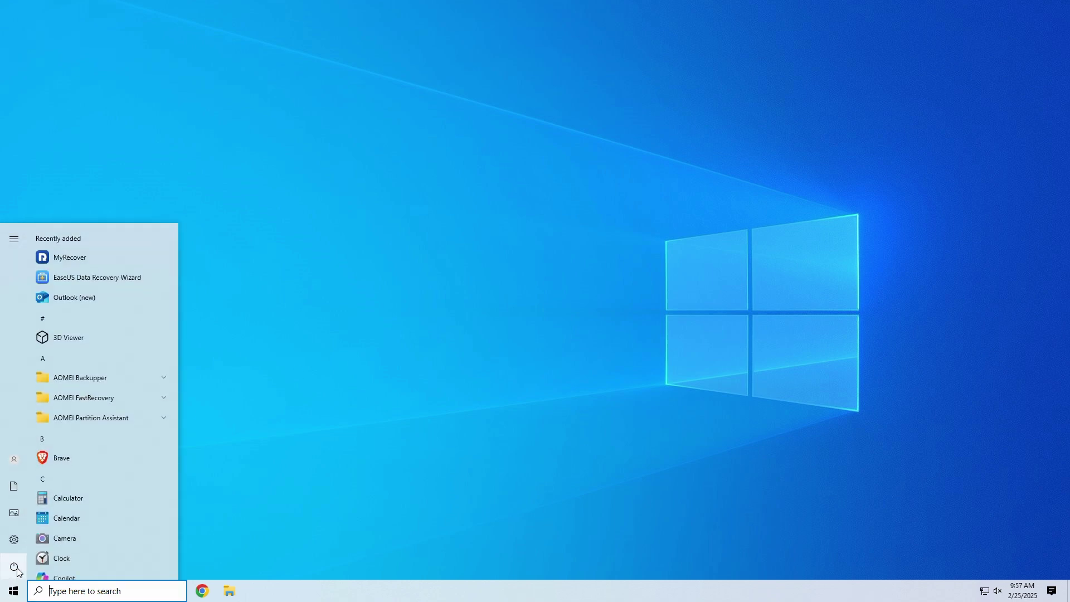
pyautogui.click(17, 572)
pyautogui.click(35, 545)
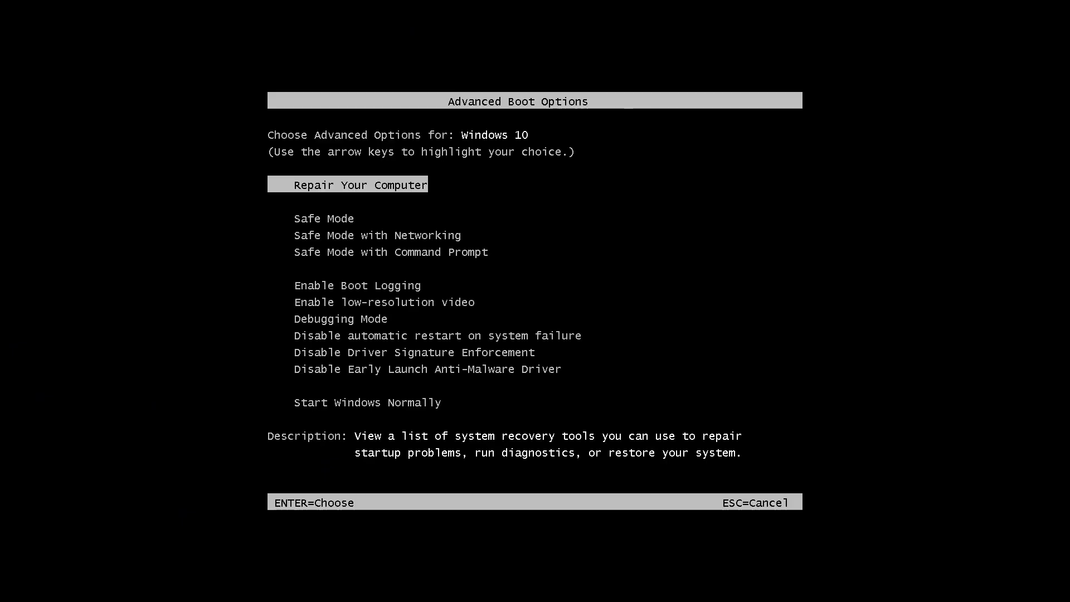
# Select Safe Mode with Networking in Advanced Boot Options and boot it.
pyautogui.press('Down')
pyautogui.press('Down')
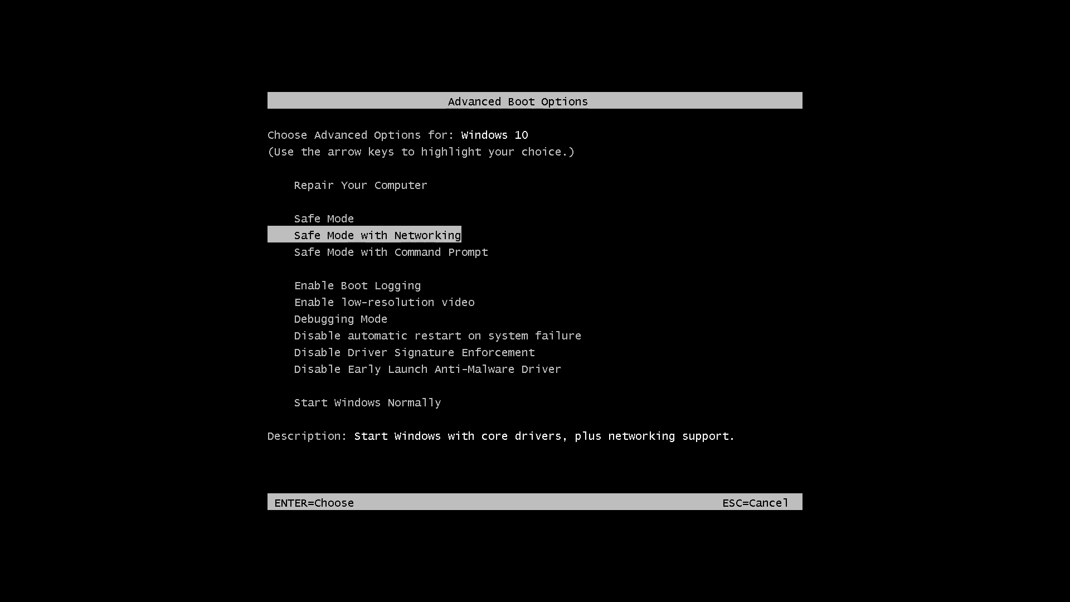
pyautogui.press('Return')
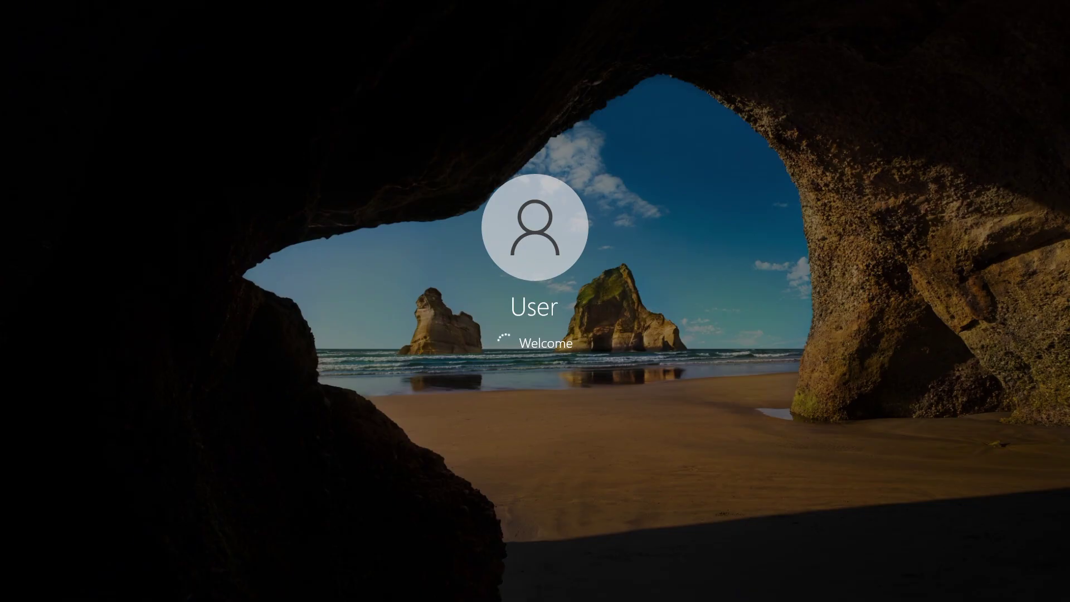